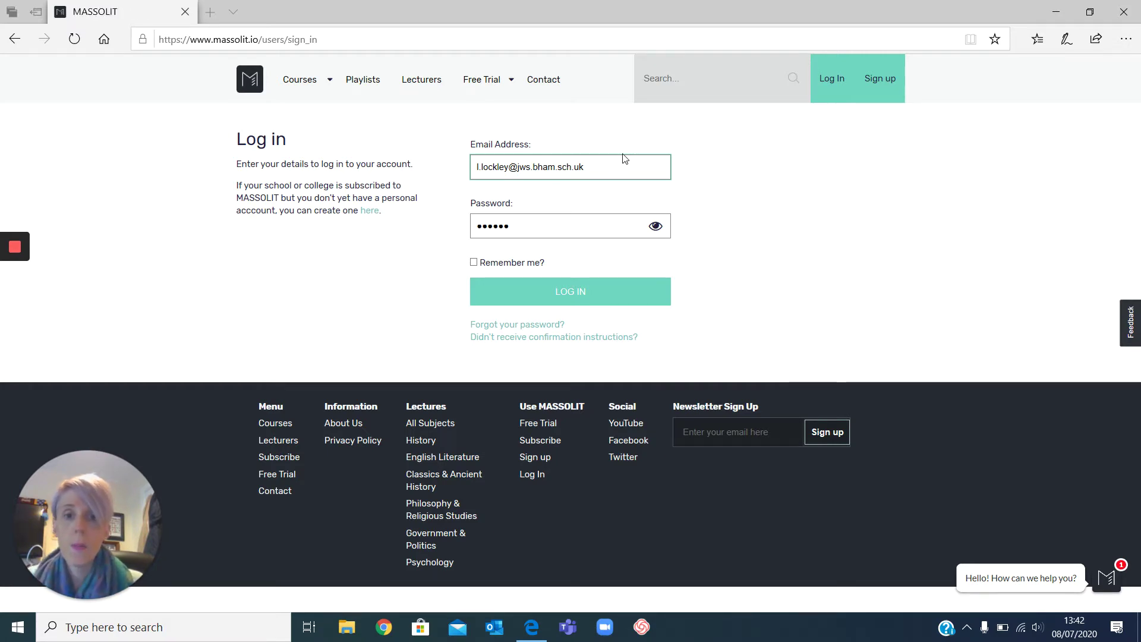
# Log in with the credentials already filled in and open the English Literature subject page to view its courses
pyautogui.click(594, 292)
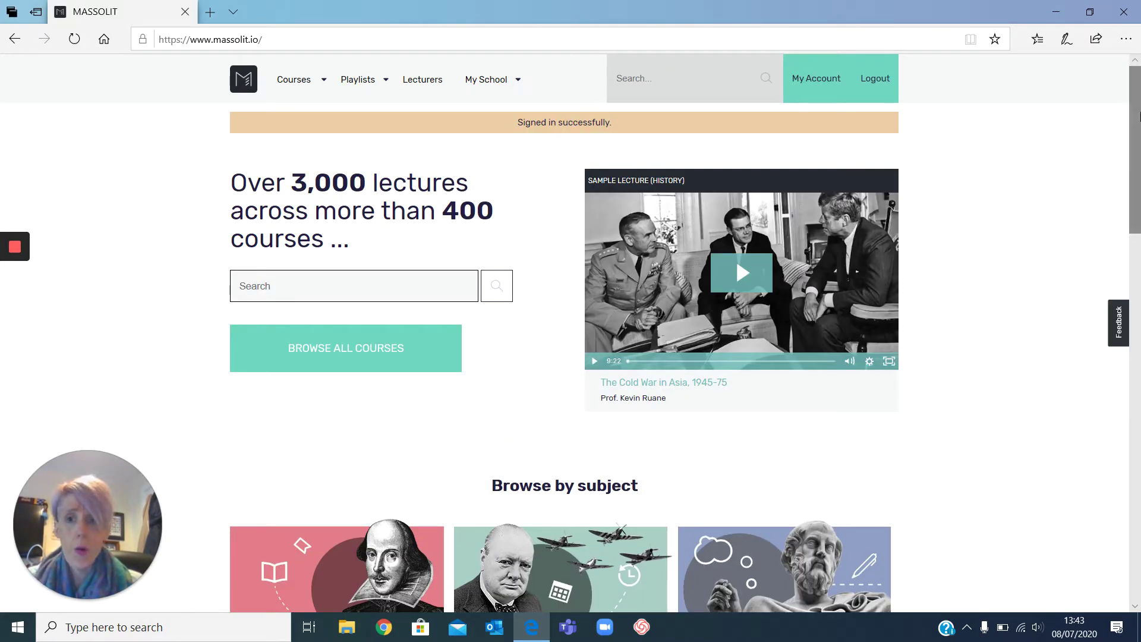
pyautogui.moveTo(1135, 122); pyautogui.dragTo(1138, 193)
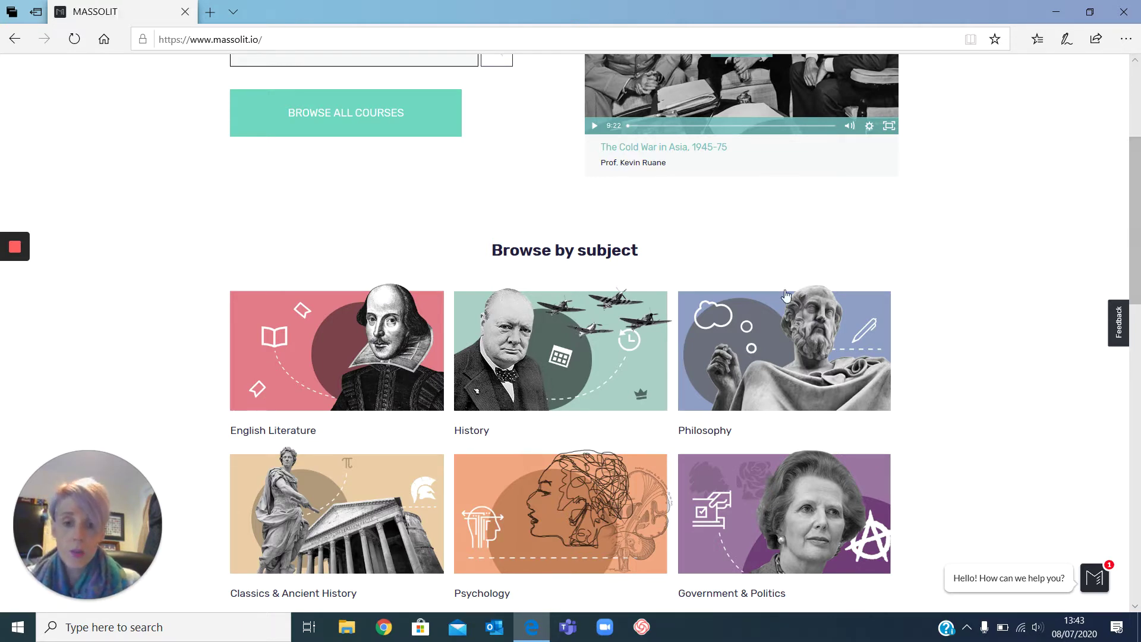
pyautogui.click(323, 350)
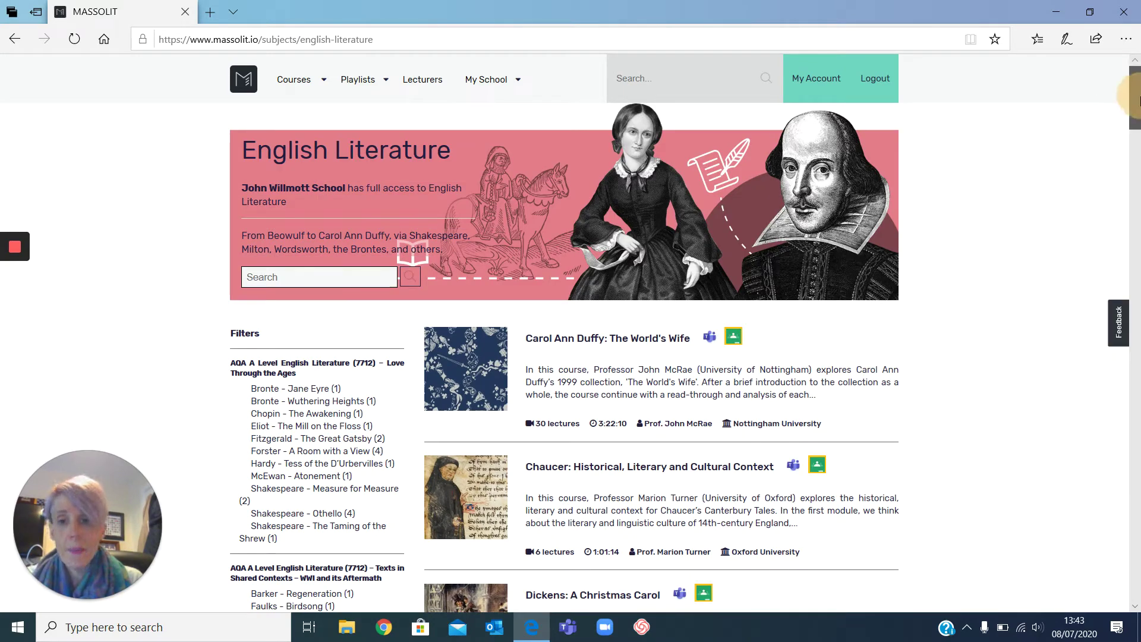
pyautogui.moveTo(1136, 96); pyautogui.dragTo(1136, 125)
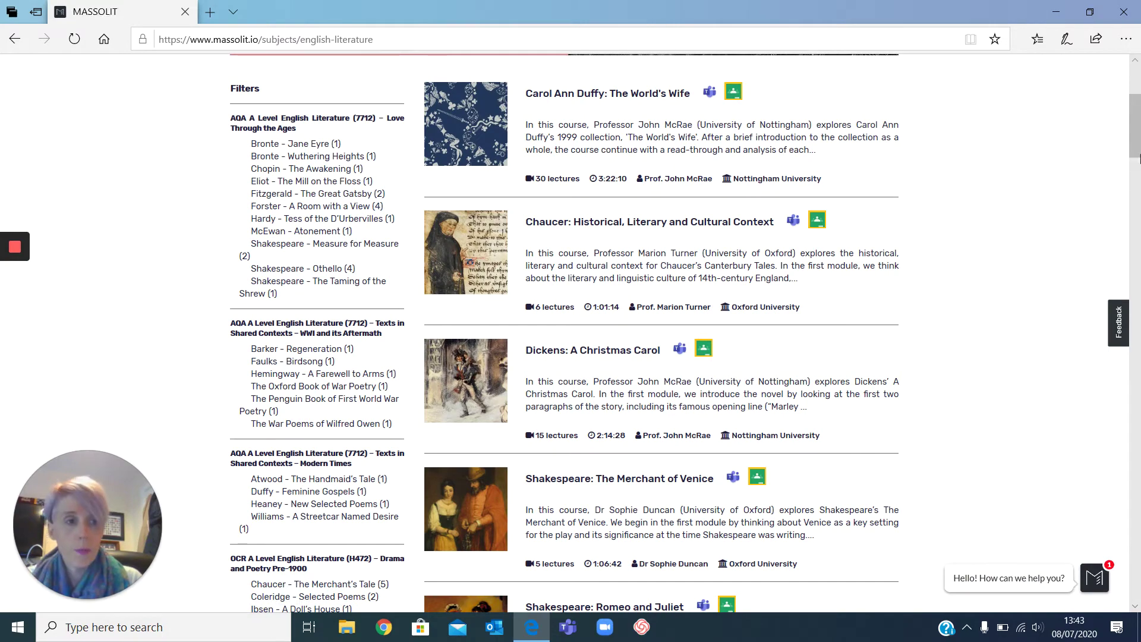
pyautogui.moveTo(1138, 147)
pyautogui.mouseDown()
pyautogui.moveTo(1138, 256)
pyautogui.moveTo(1139, 127)
pyautogui.mouseUp()
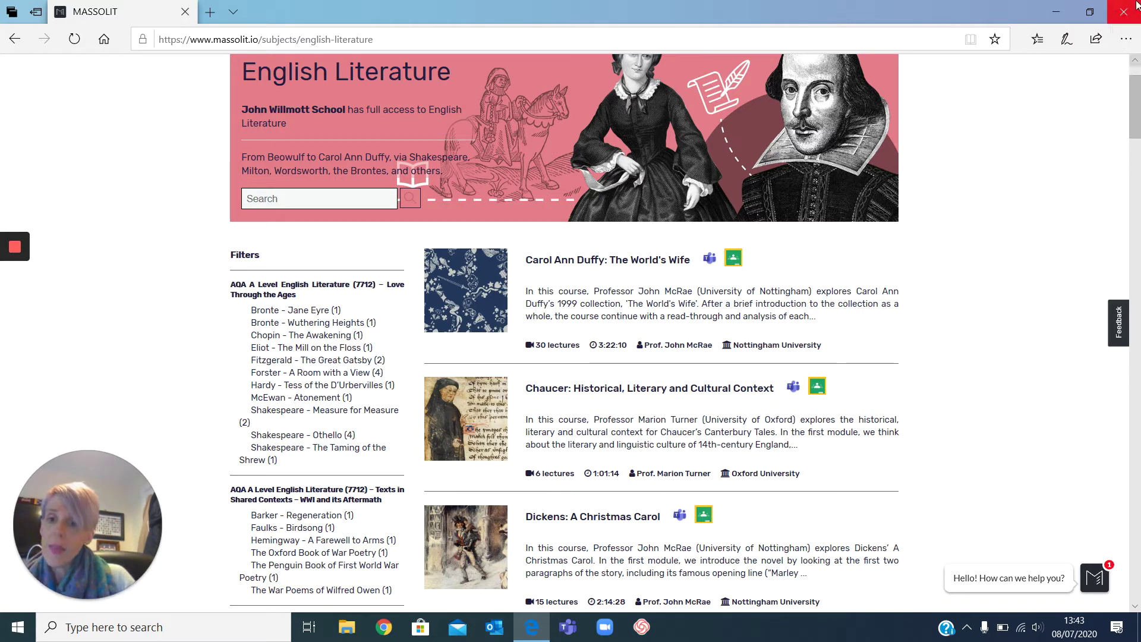
# Search the English Literature courses for "dickens" and look through the matching courses
pyautogui.click(304, 202)
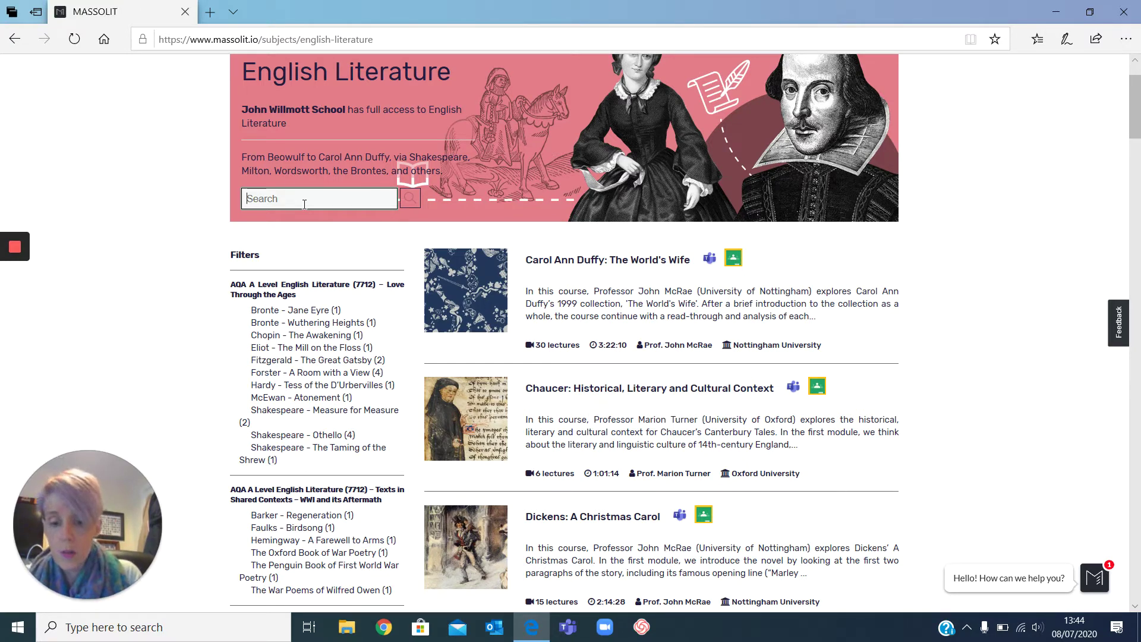
pyautogui.write('dickens')
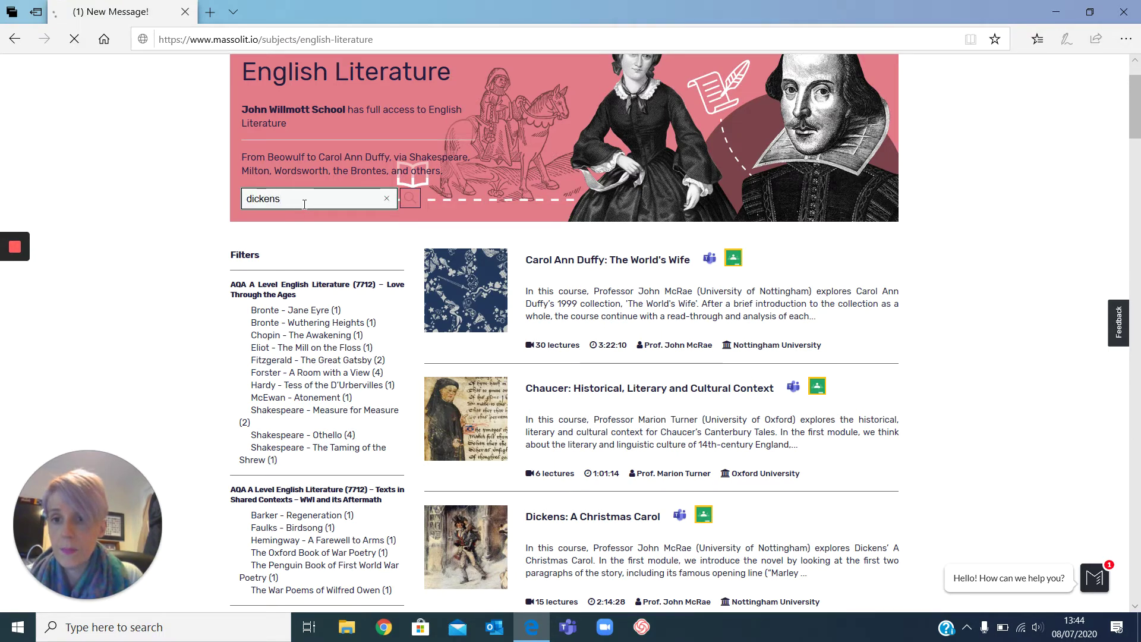
pyautogui.press('Return')
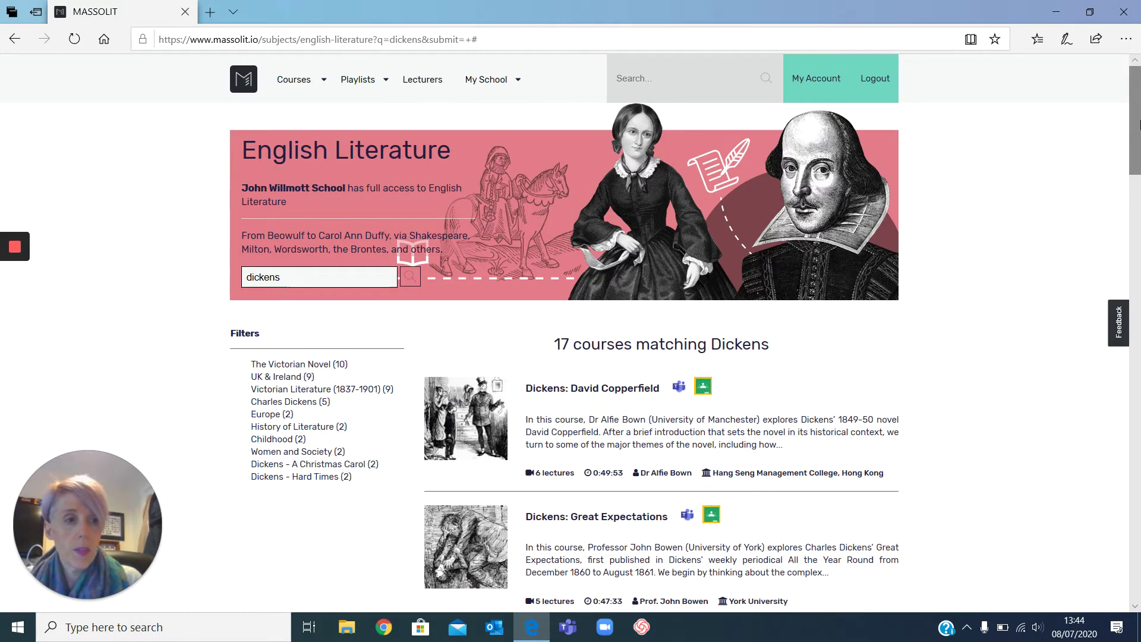
pyautogui.moveTo(1136, 119); pyautogui.dragTo(1137, 183)
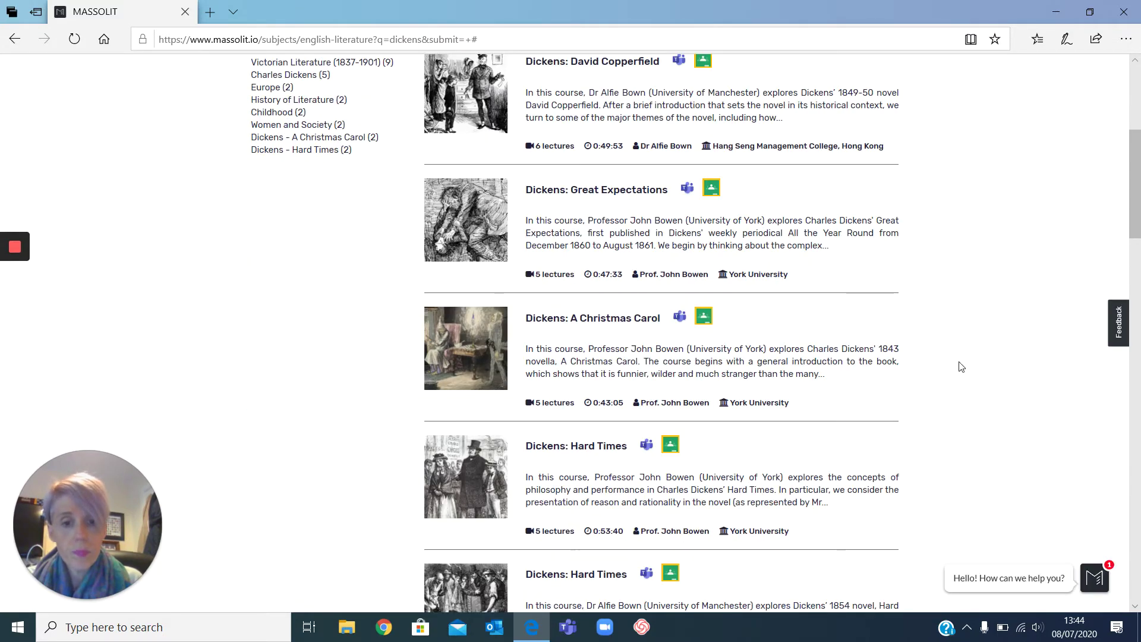
pyautogui.moveTo(1137, 197); pyautogui.dragTo(1128, 248)
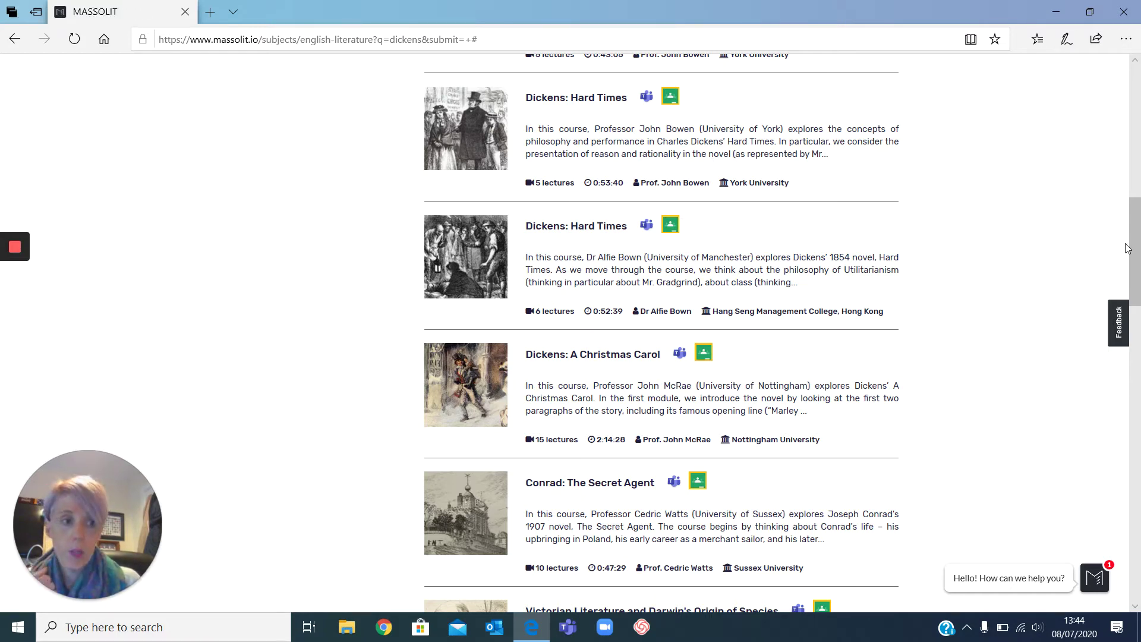
pyautogui.scroll(9, 594, 178)
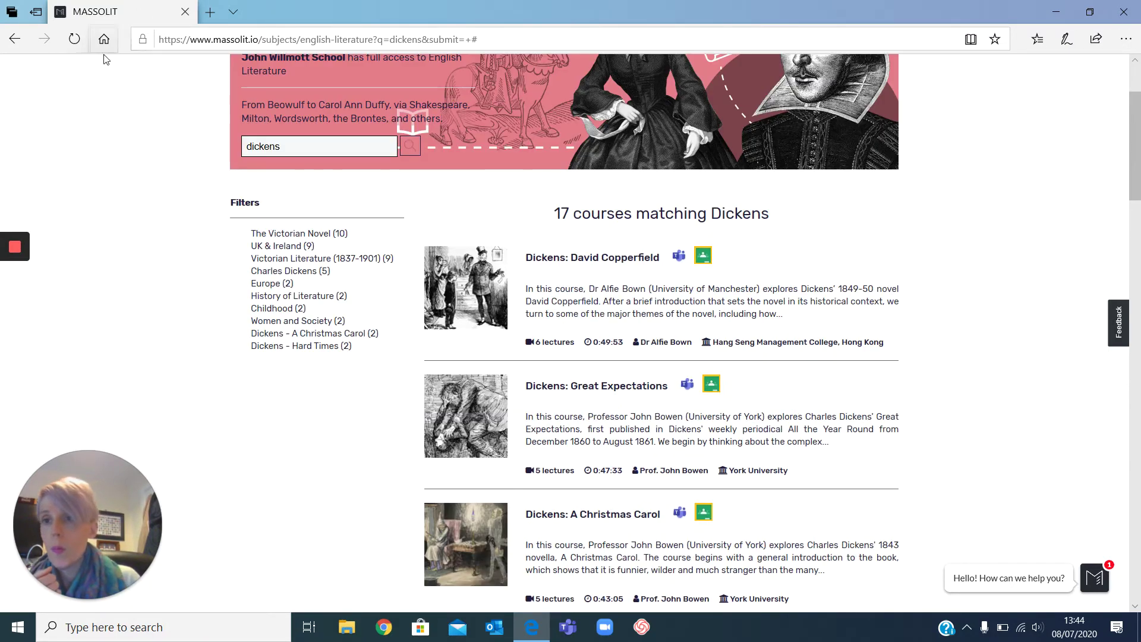
# Go back from the search results to the site's home page
pyautogui.click(14, 39)
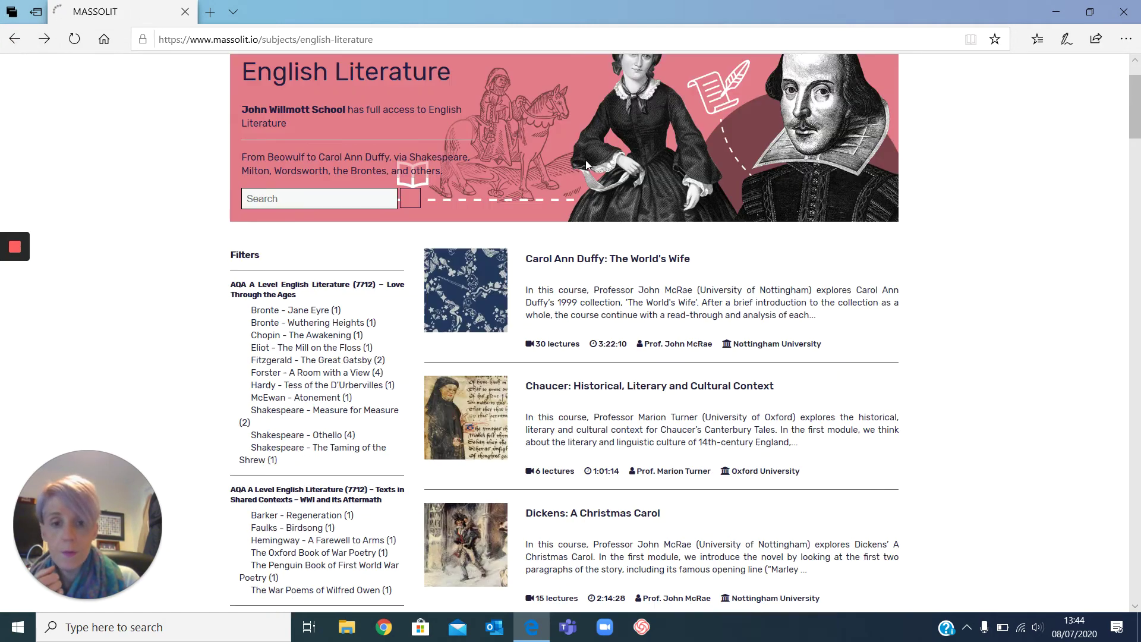
pyautogui.click(13, 45)
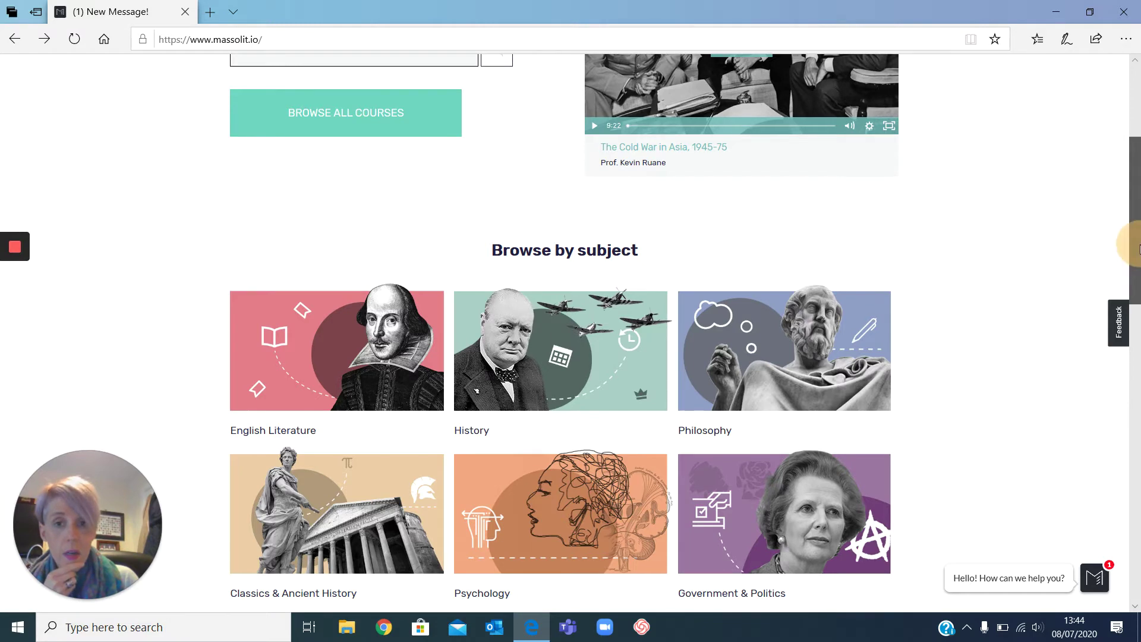
pyautogui.scroll(4, 1137, 248)
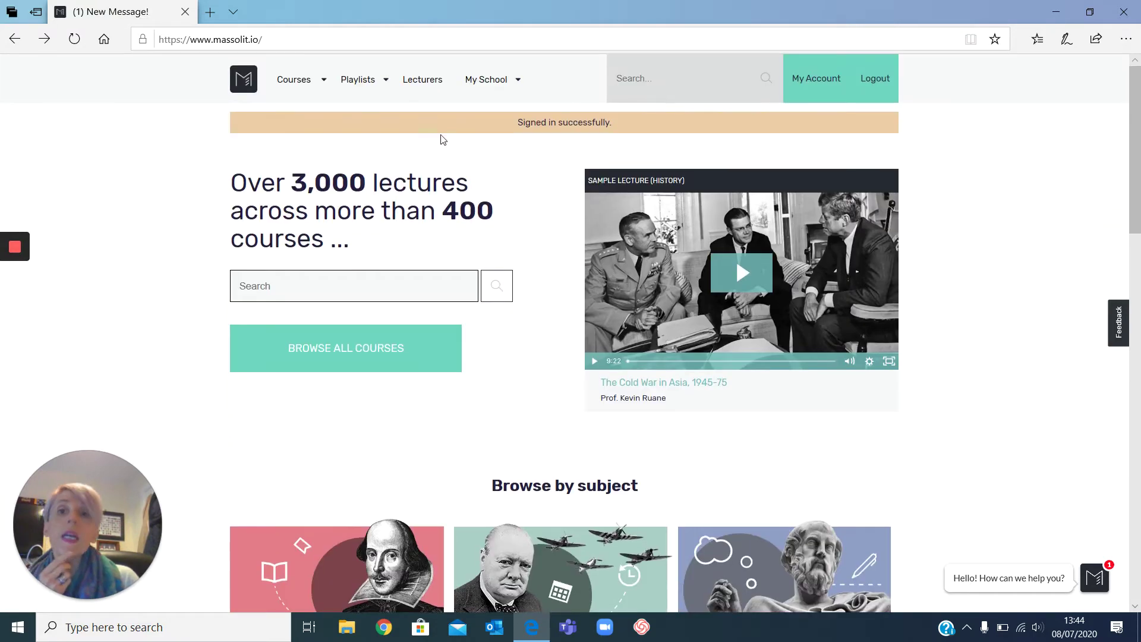
# View the course categories and playlist options, and open the Lecturers page
pyautogui.click(309, 83)
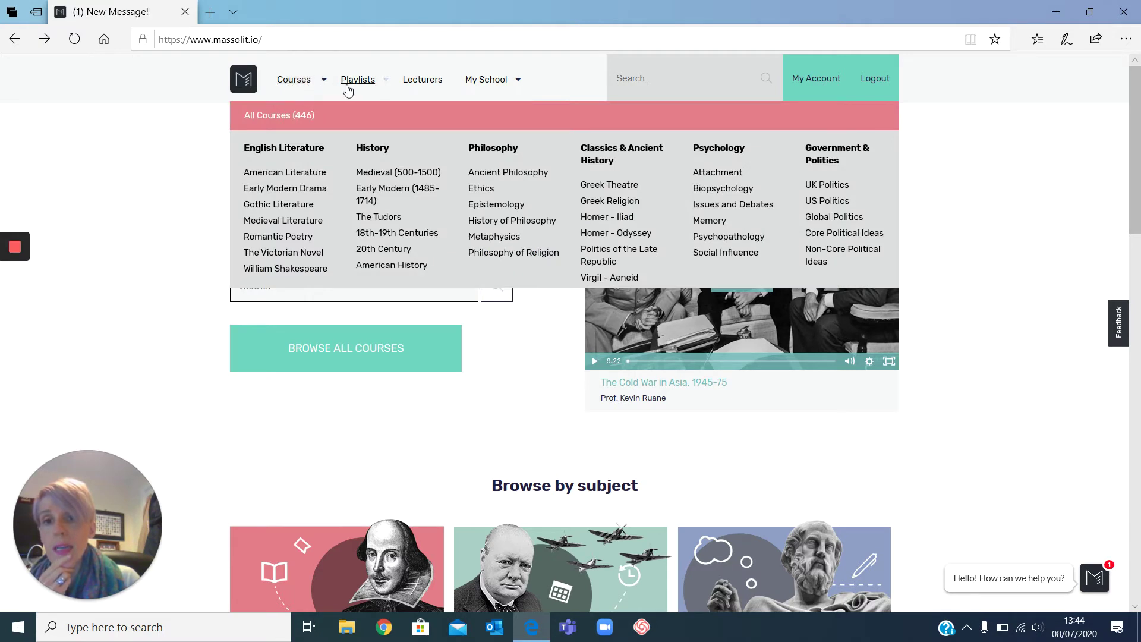
pyautogui.click(348, 88)
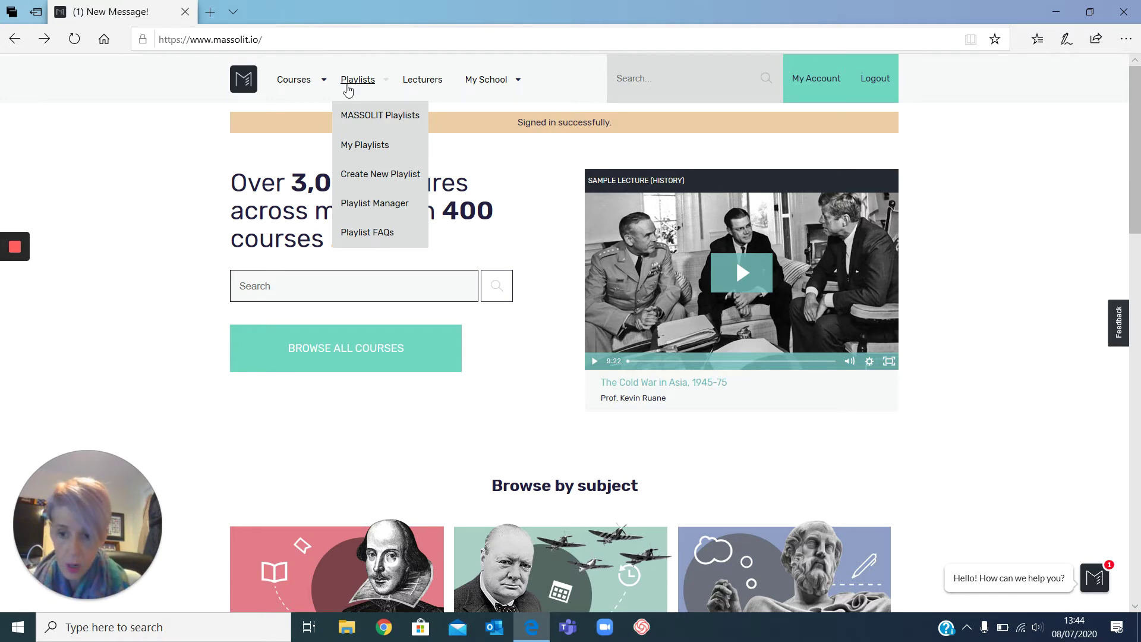
pyautogui.click(415, 84)
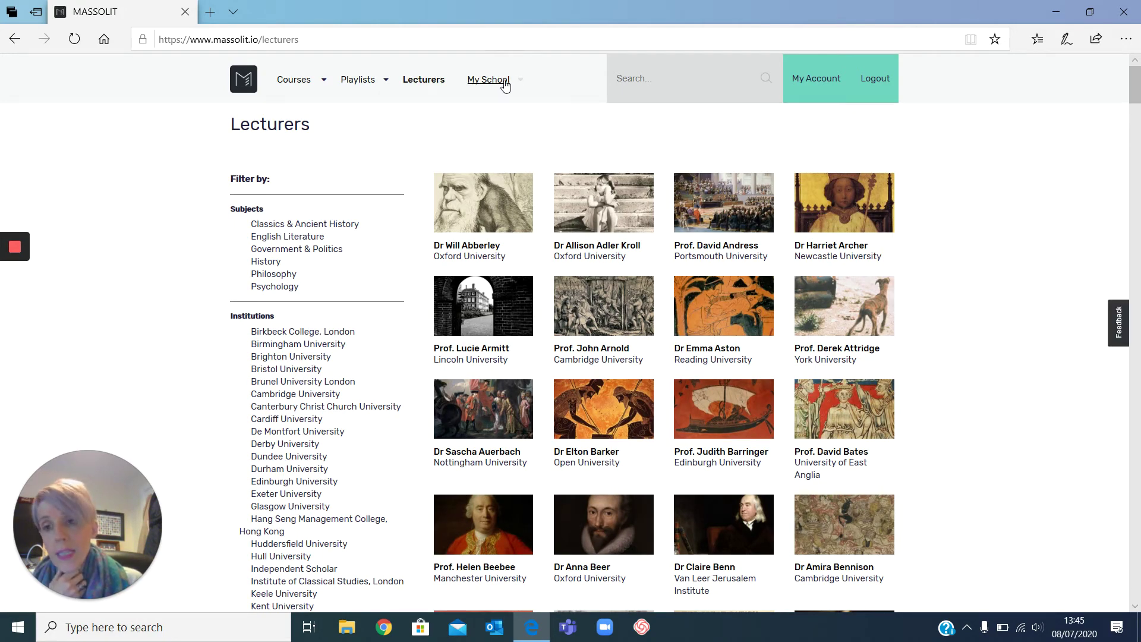
# Open the school's My Tasks page and start a new task
pyautogui.click(505, 86)
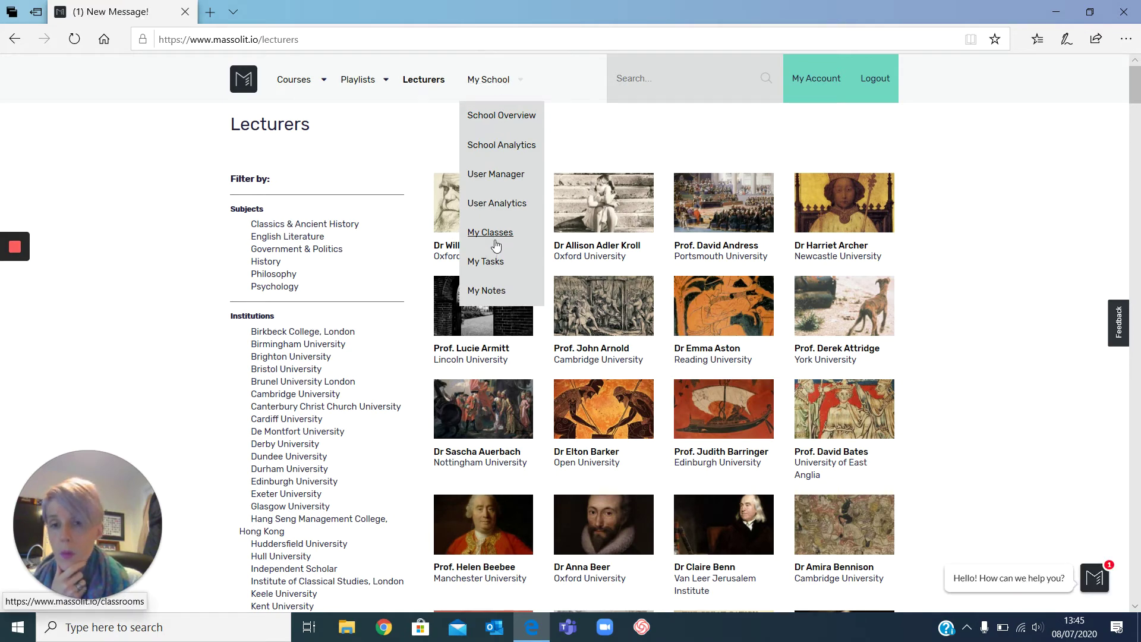
pyautogui.click(491, 263)
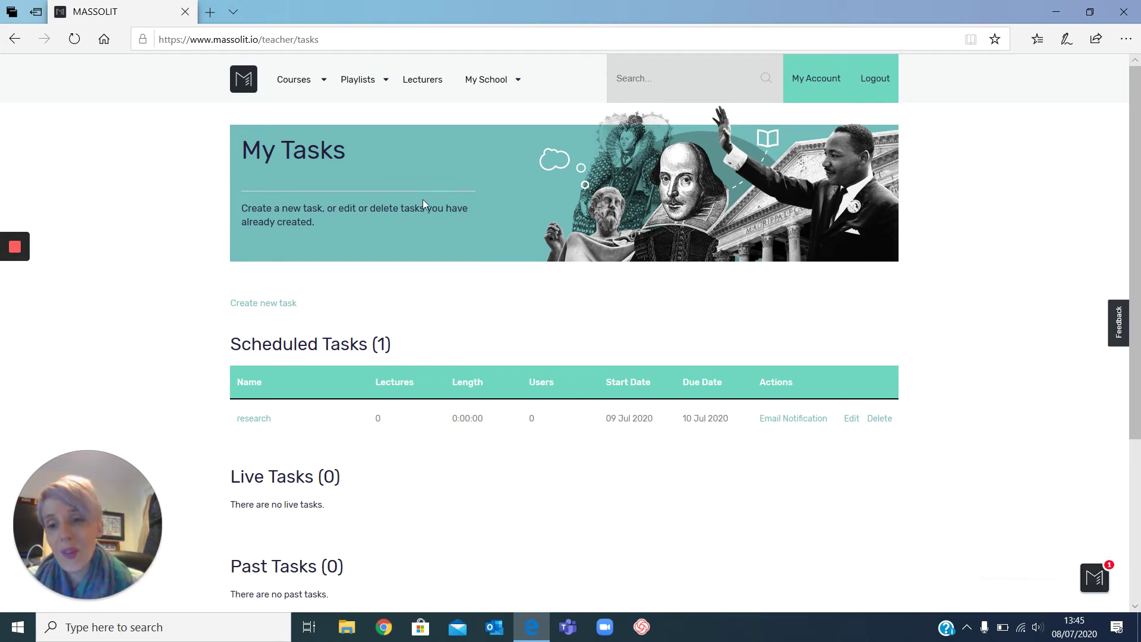
pyautogui.click(260, 310)
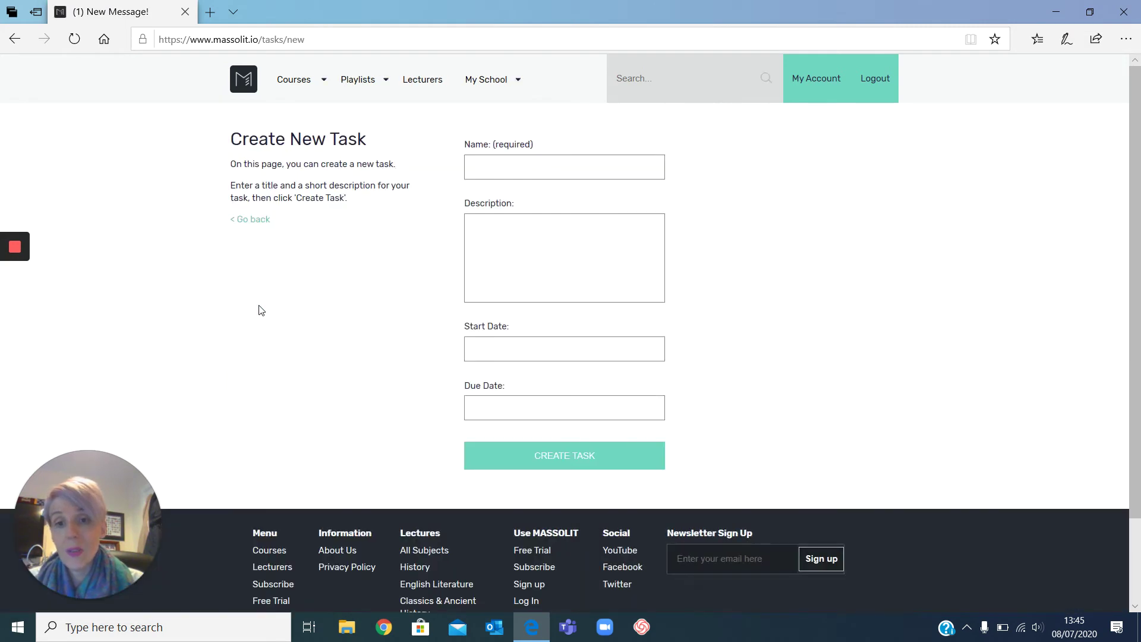
# Name the new task "Research for LitP1A" and enter "Lady Macbeth" as its description
pyautogui.click(495, 165)
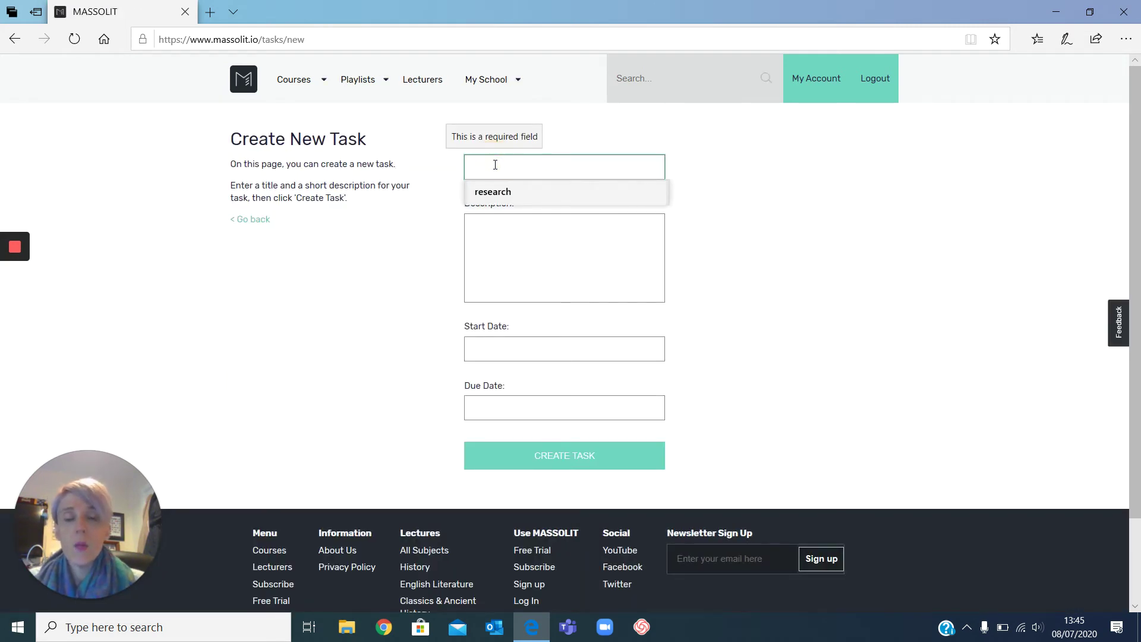
pyautogui.write('R')
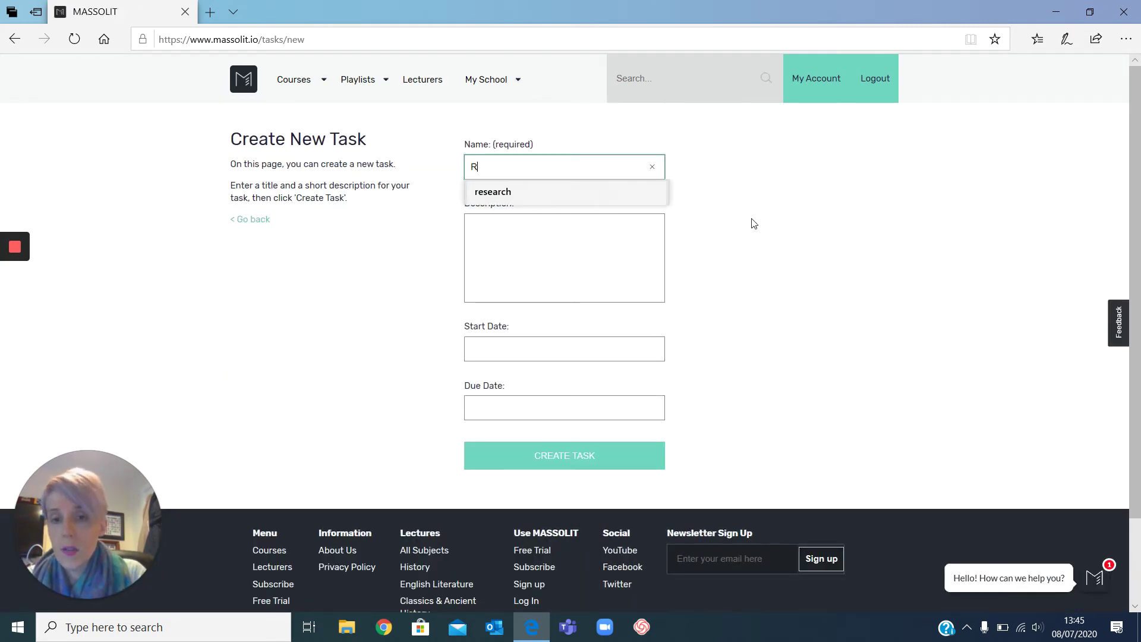
pyautogui.write('esearch ')
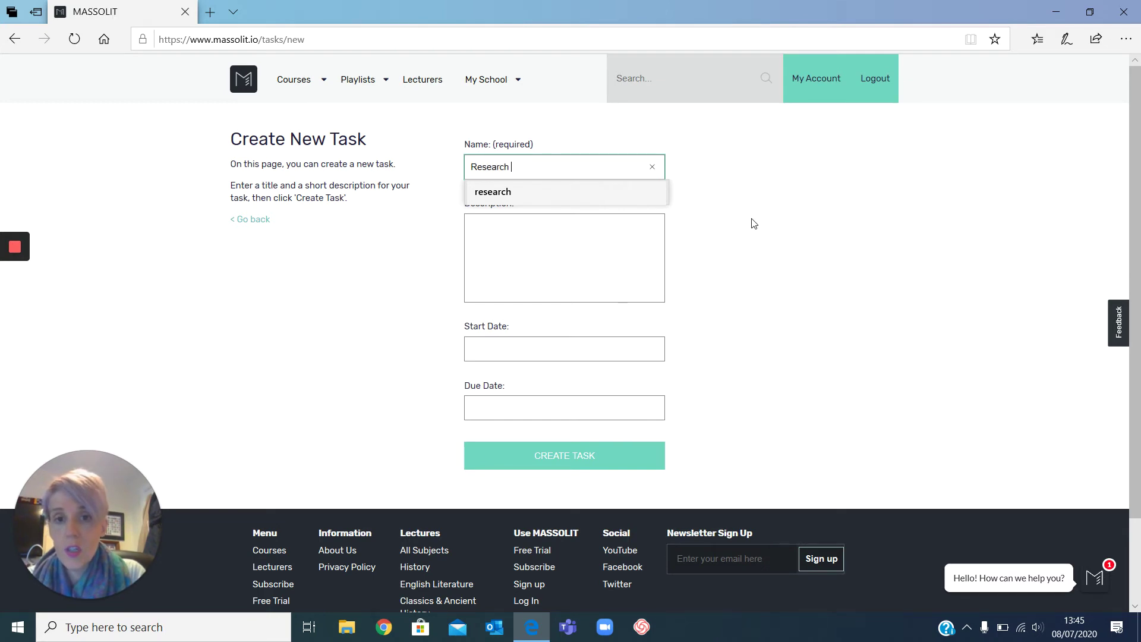
pyautogui.write('for')
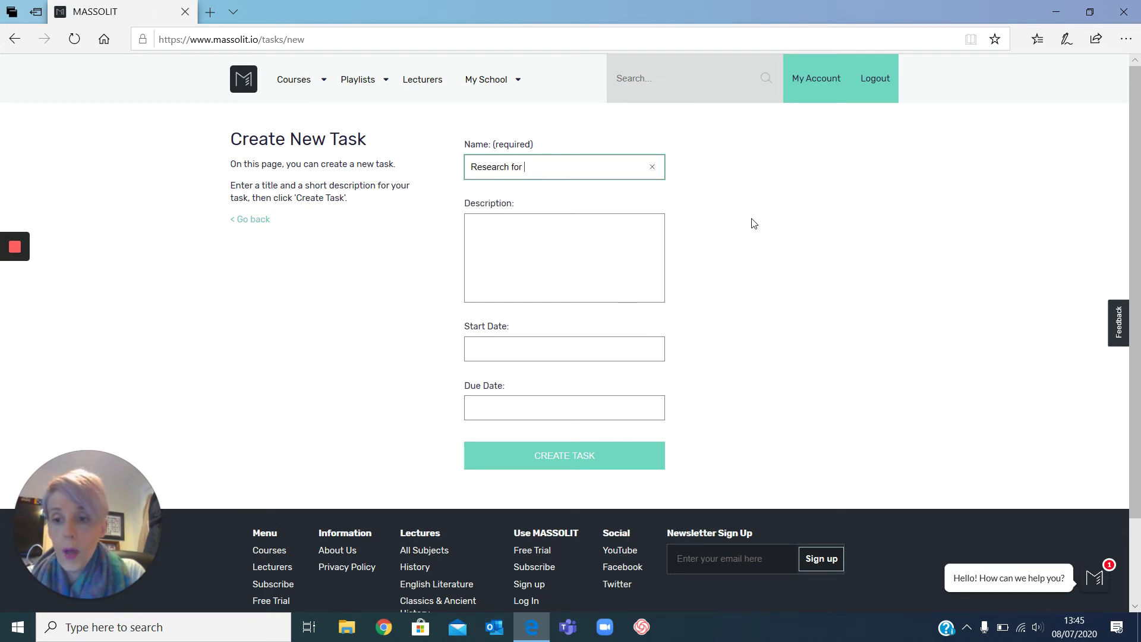
pyautogui.write(' Lit')
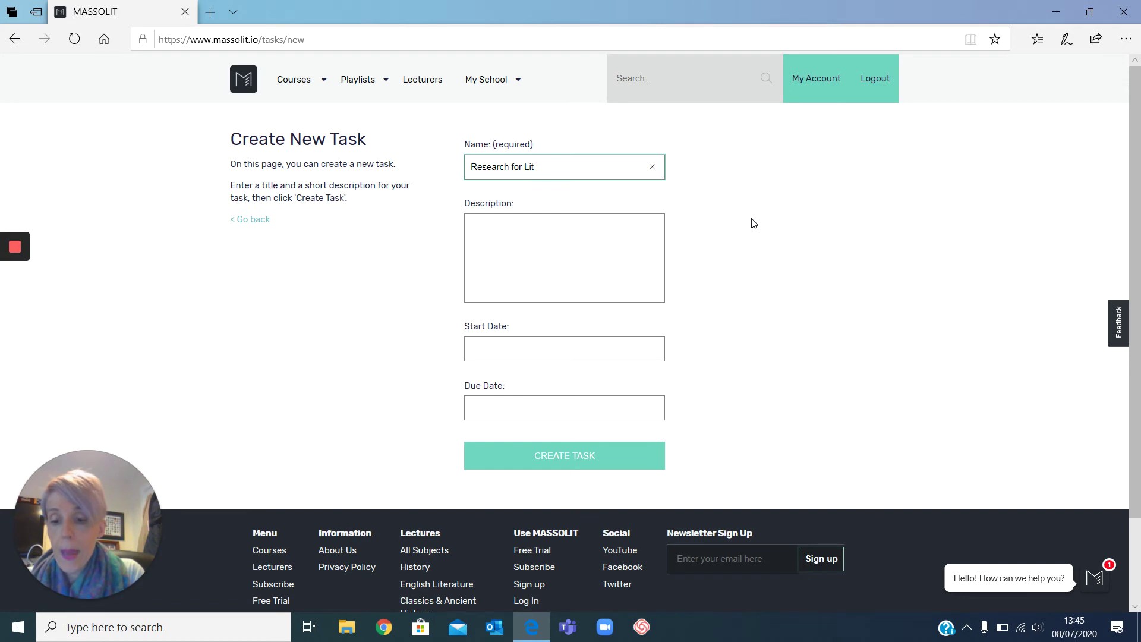
pyautogui.write('P1A')
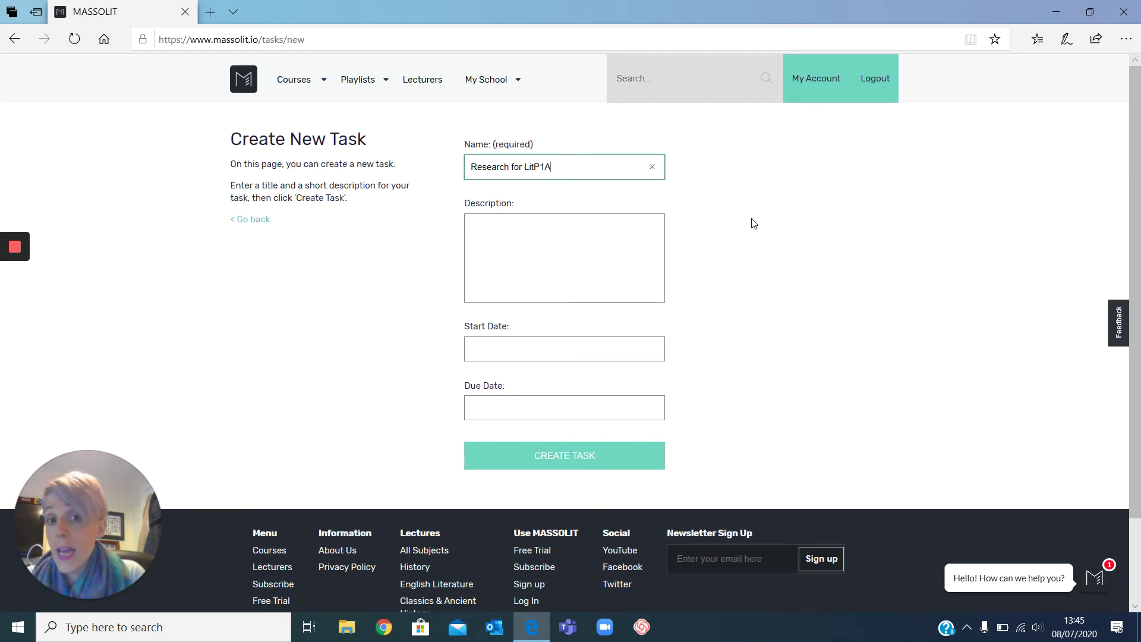
pyautogui.click(507, 281)
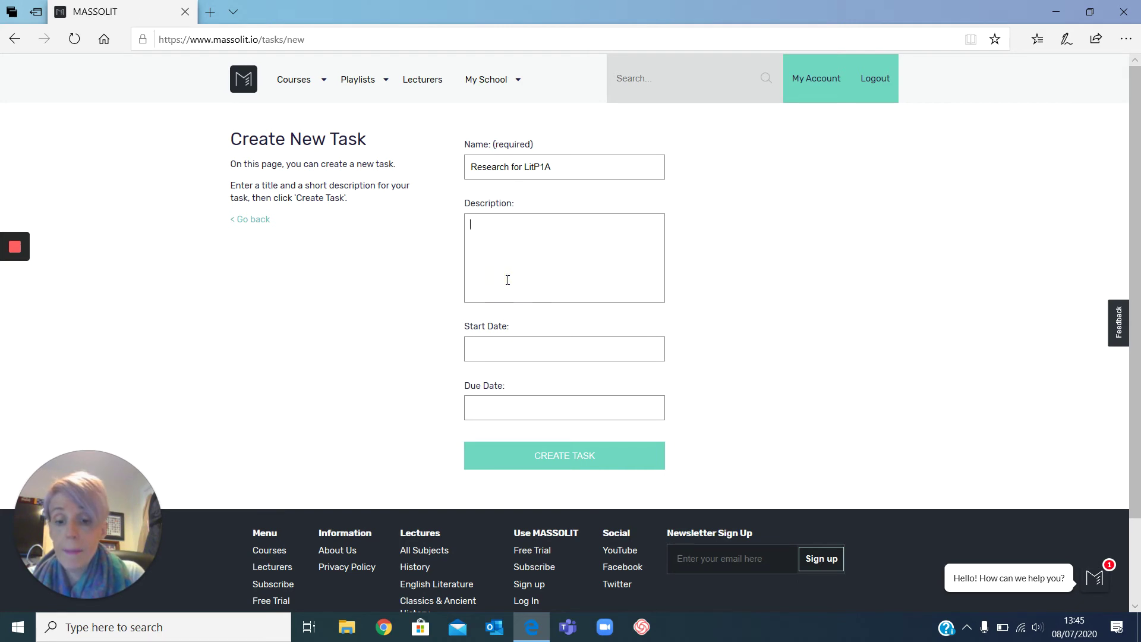
pyautogui.write('Lady Ma')
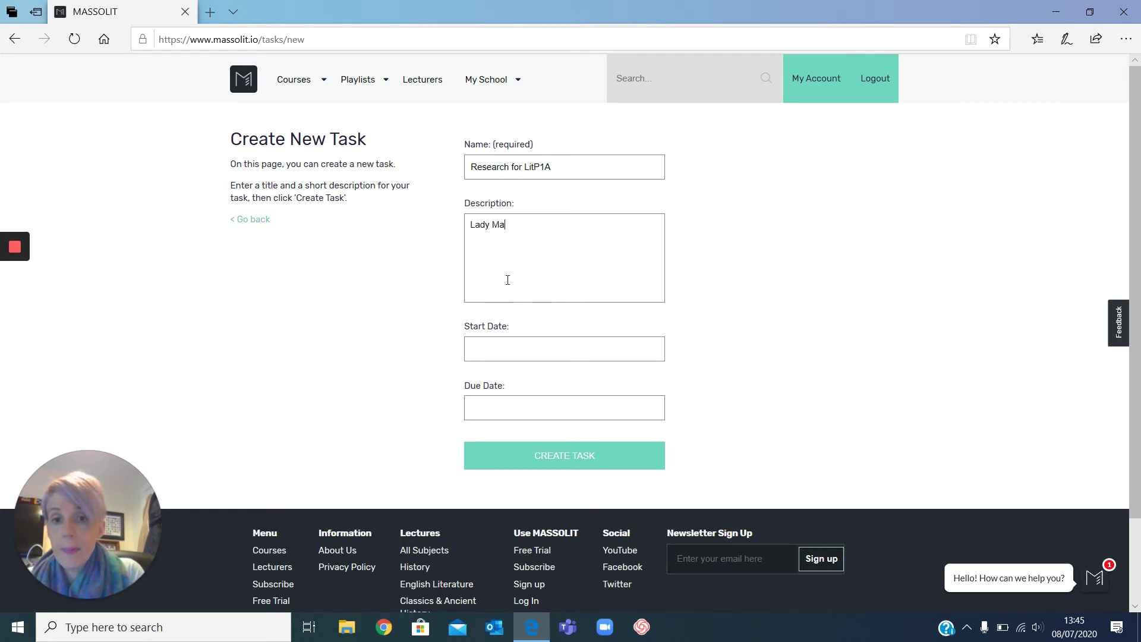
pyautogui.write('cbeth')
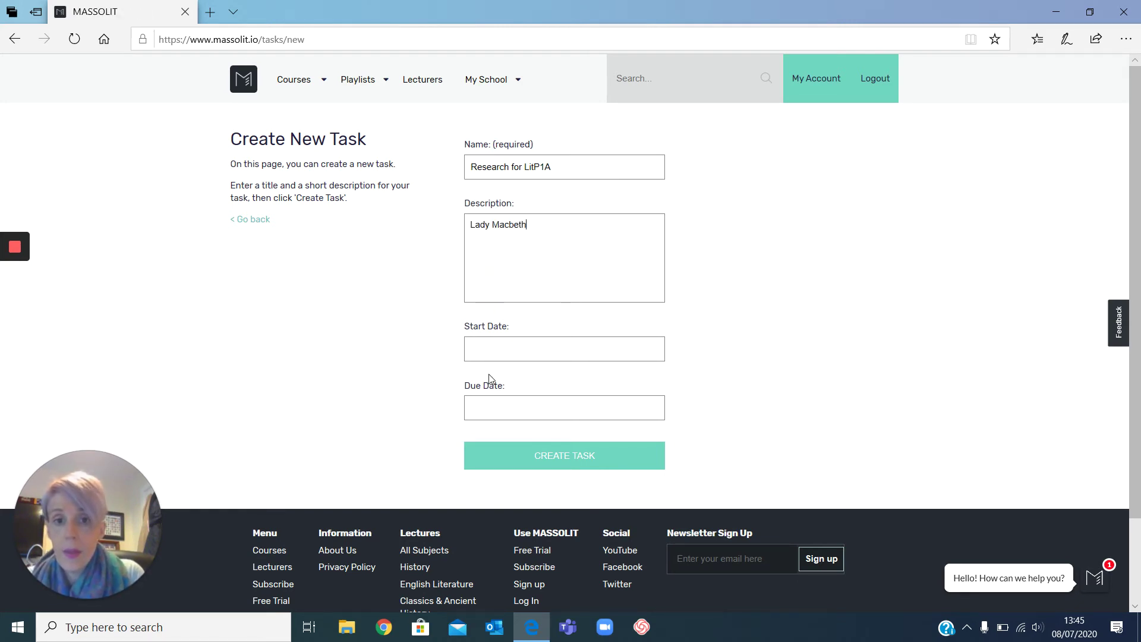
# Set the task's start date to 09 Jul 2020 and due date to 16 Jul 2020, and create the task
pyautogui.click(489, 352)
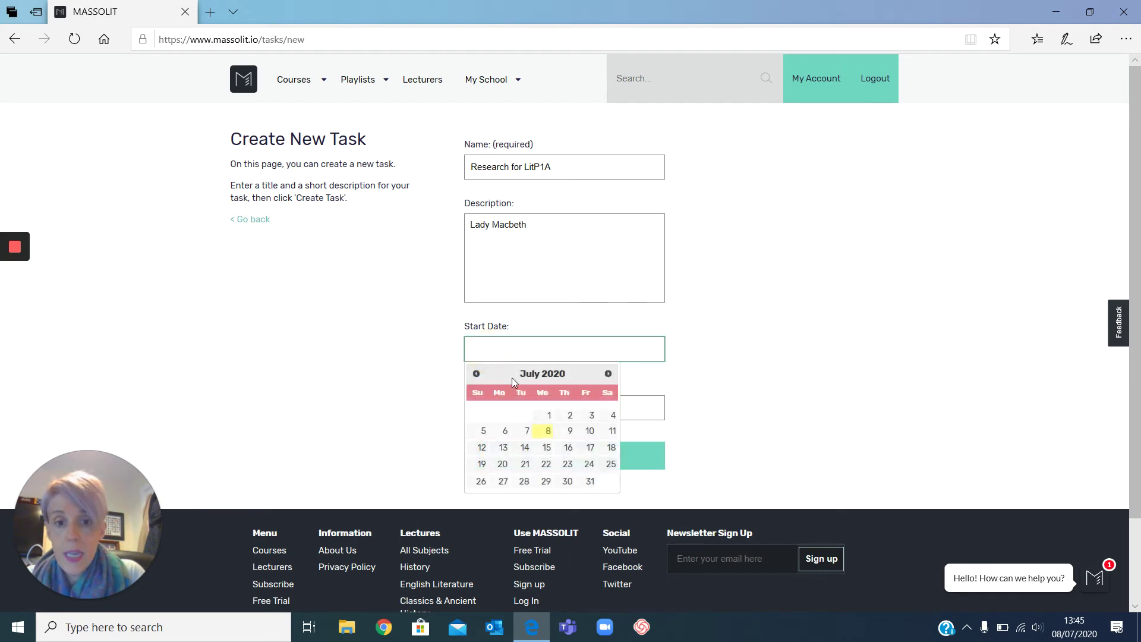
pyautogui.click(567, 432)
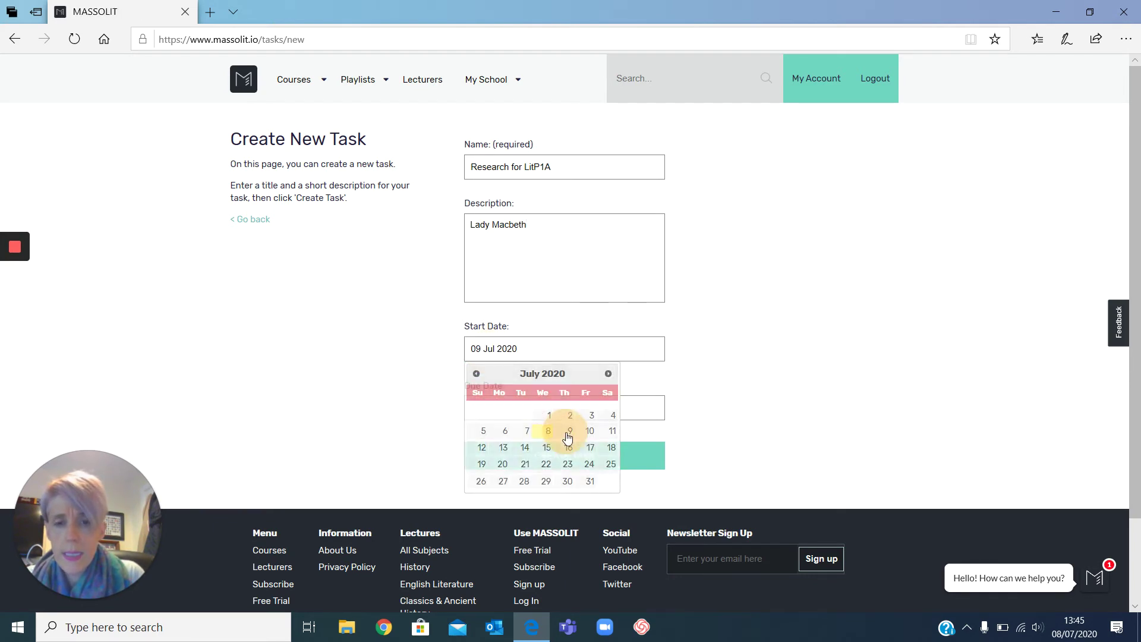
pyautogui.click(562, 402)
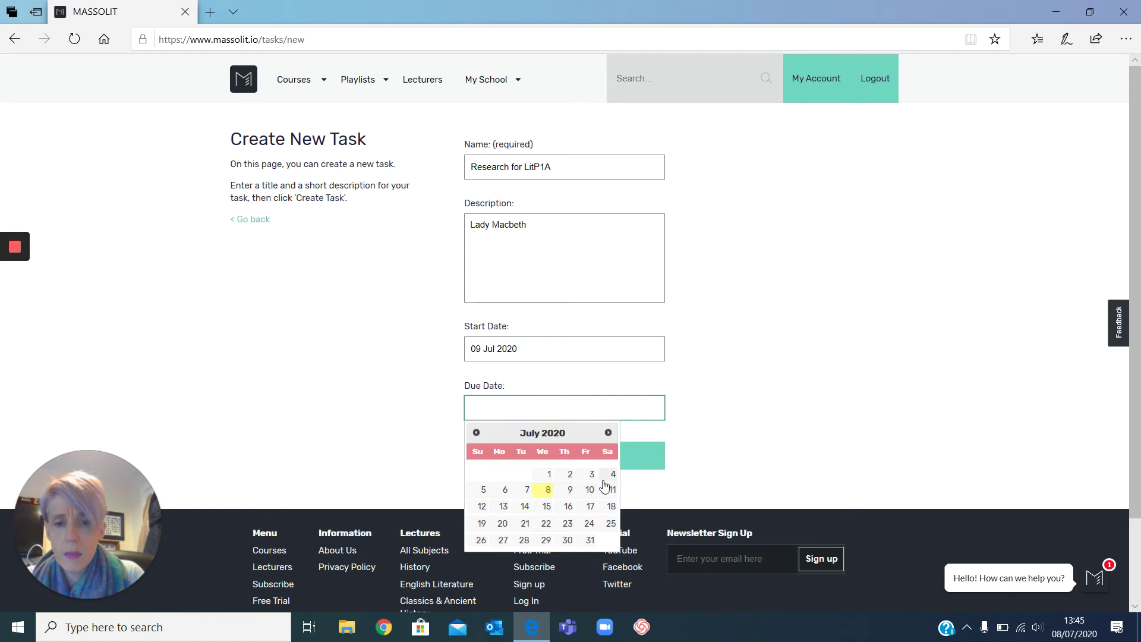
pyautogui.click(566, 506)
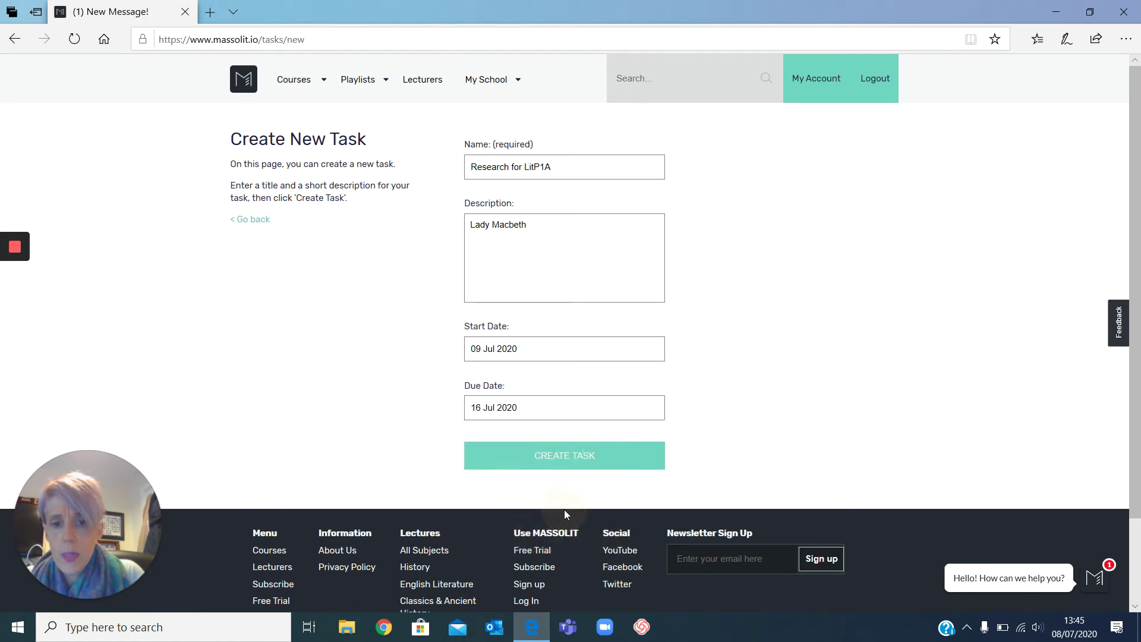
pyautogui.click(561, 455)
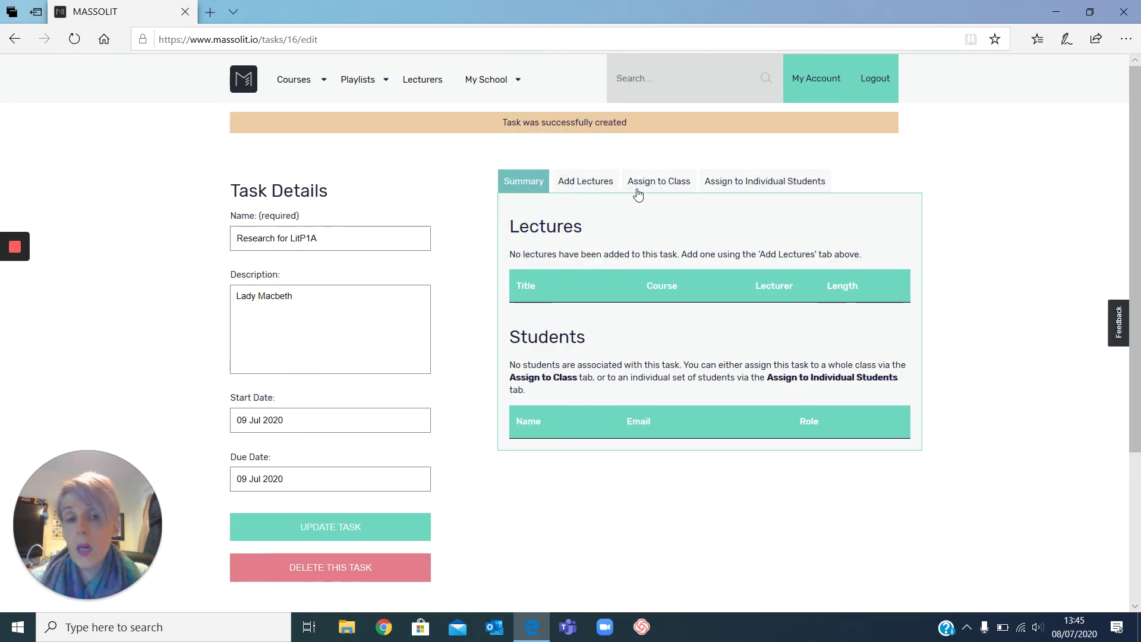
# View the created task's options for adding lectures and return to the site's home page
pyautogui.click(592, 184)
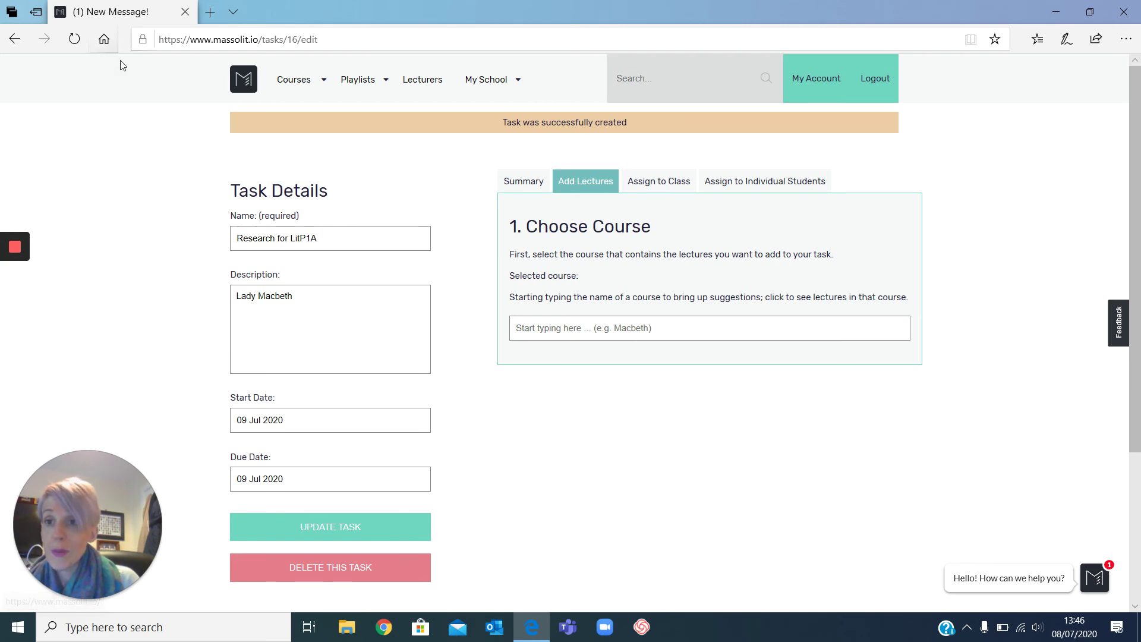
pyautogui.click(246, 81)
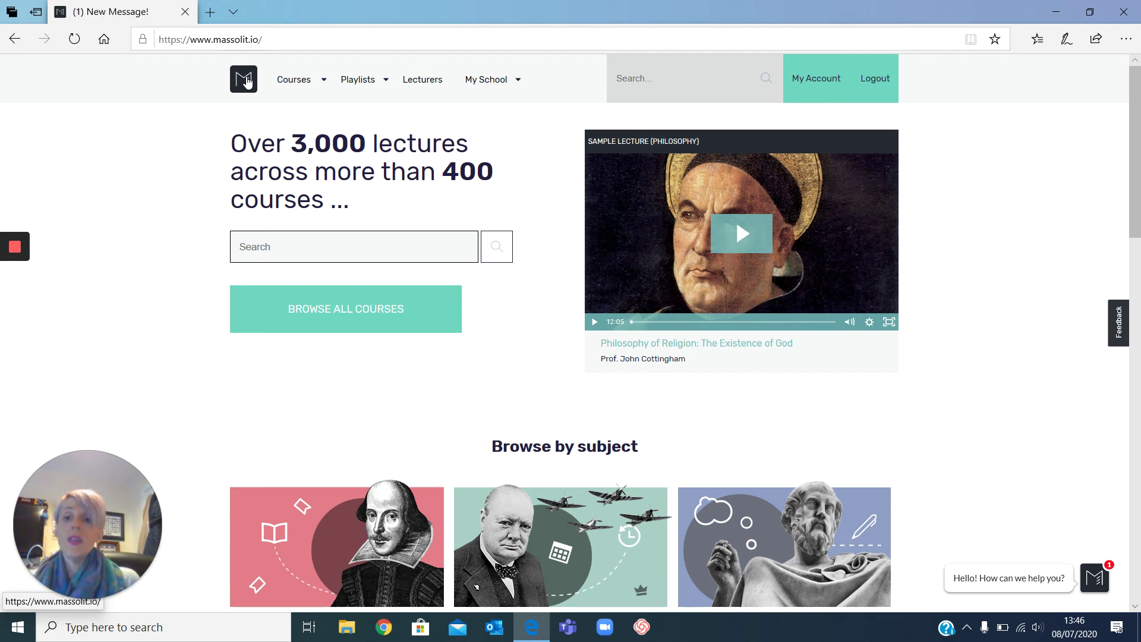
pyautogui.moveTo(10, 253)
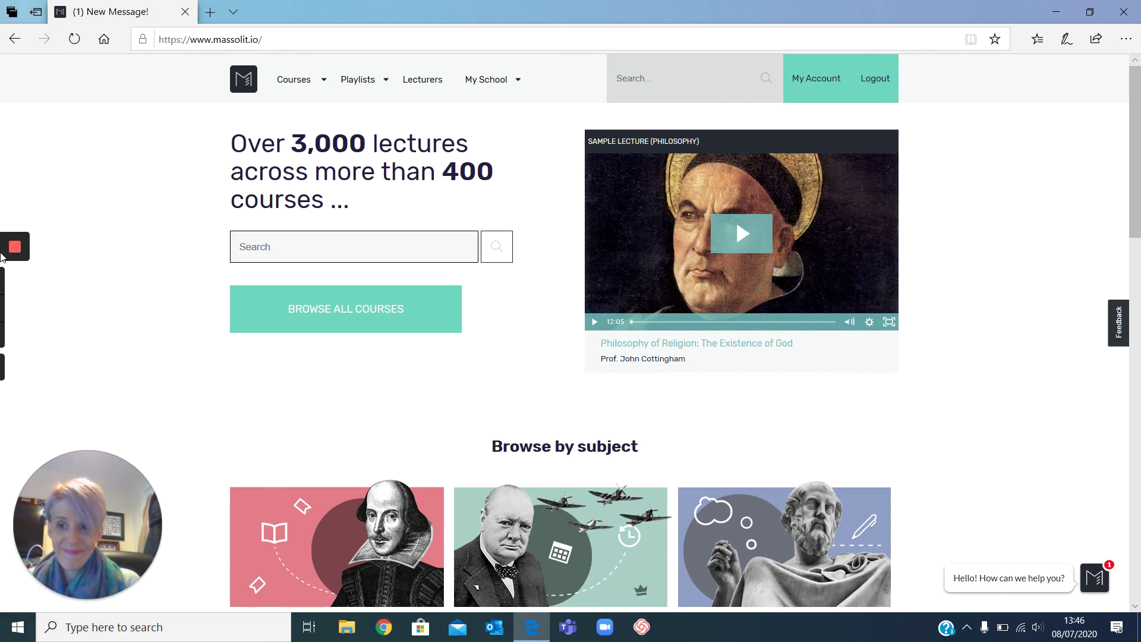